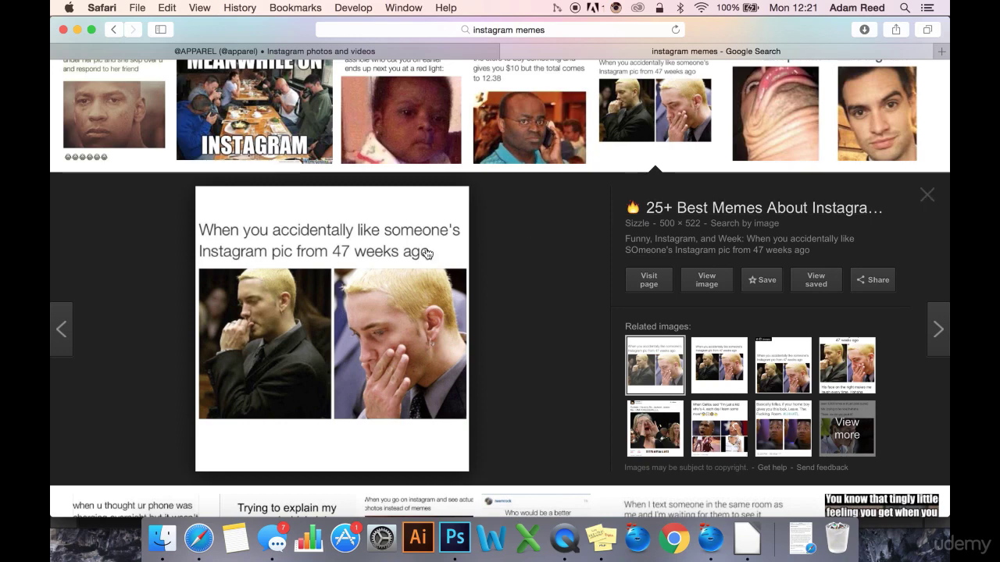
# - Close the enlarged meme image and look over the image, text and attribution fields of the Dankland meme generator
pyautogui.click(929, 196)
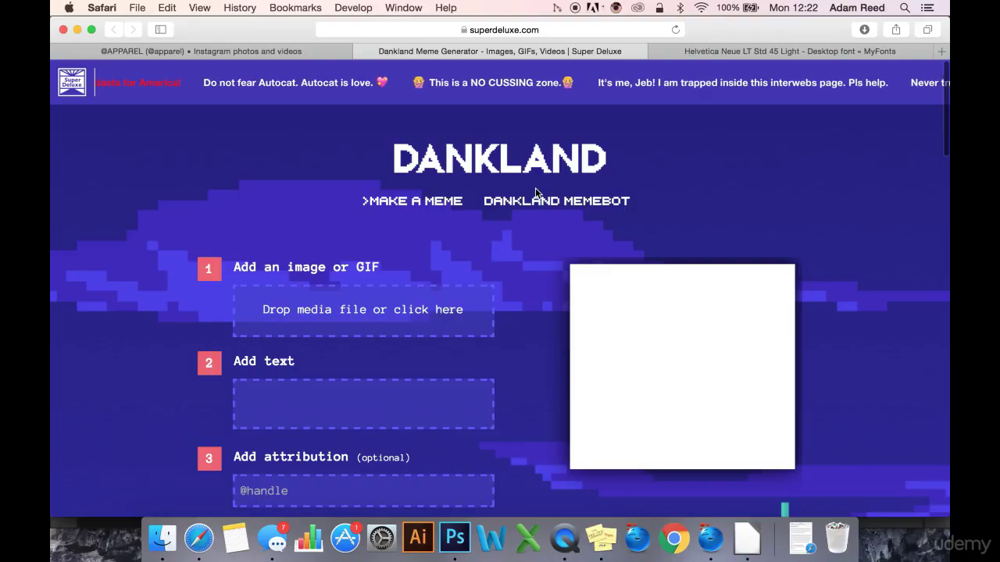
pyautogui.scroll(-2, 531, 242)
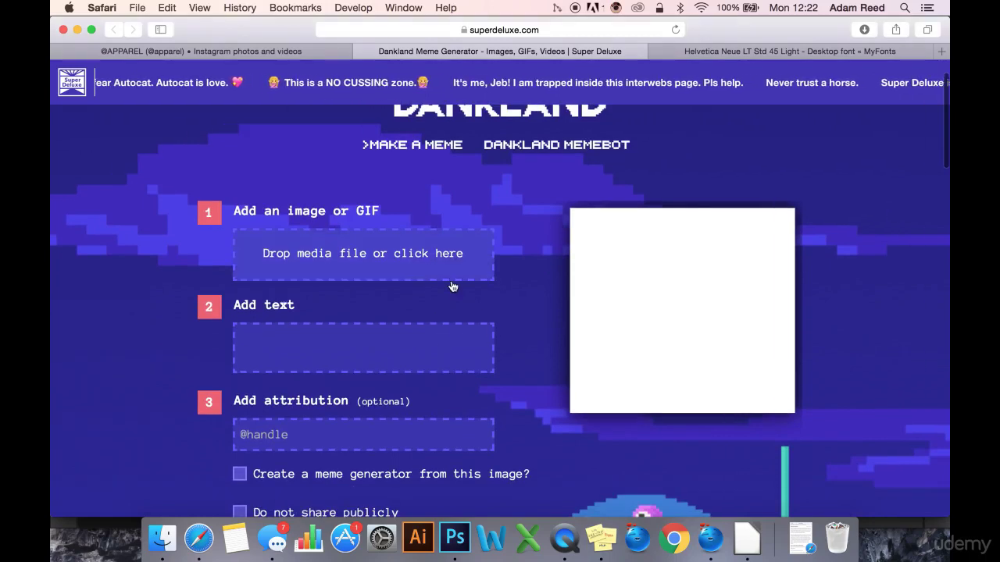
pyautogui.scroll(2, 461, 242)
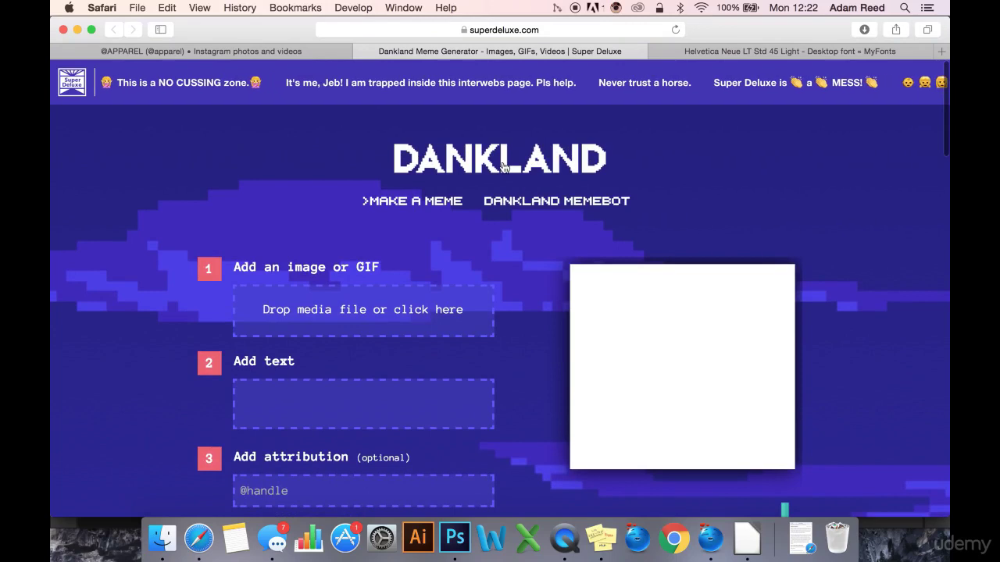
pyautogui.scroll(-1, 436, 228)
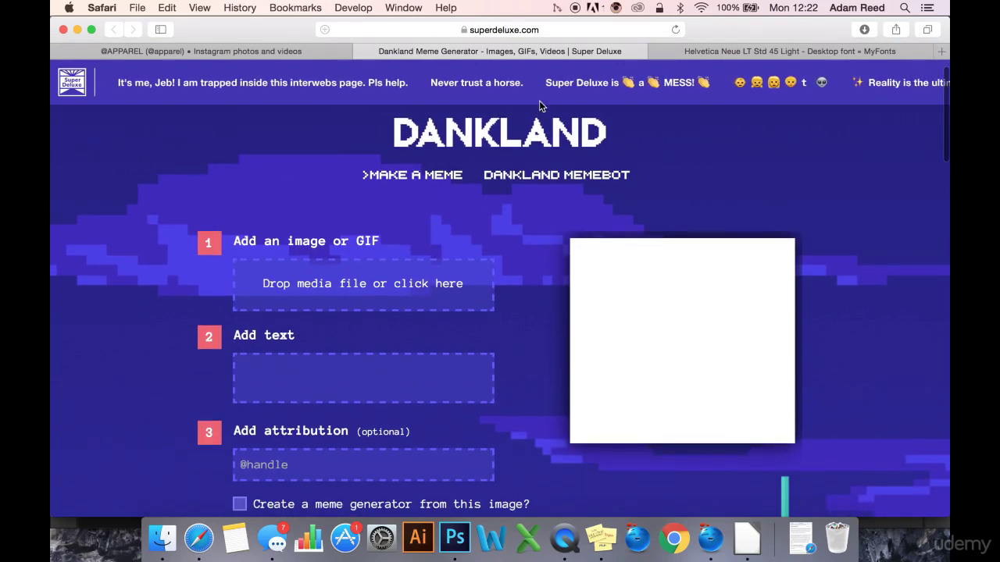
pyautogui.scroll(-2, 384, 236)
pyautogui.scroll(-1, 680, 283)
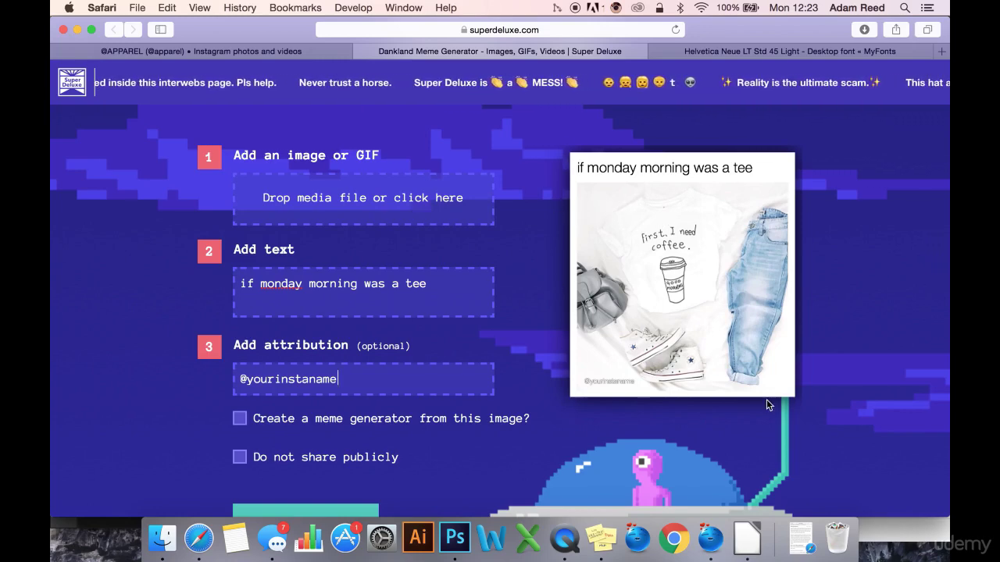
pyautogui.moveTo(348, 384); pyautogui.dragTo(210, 381)
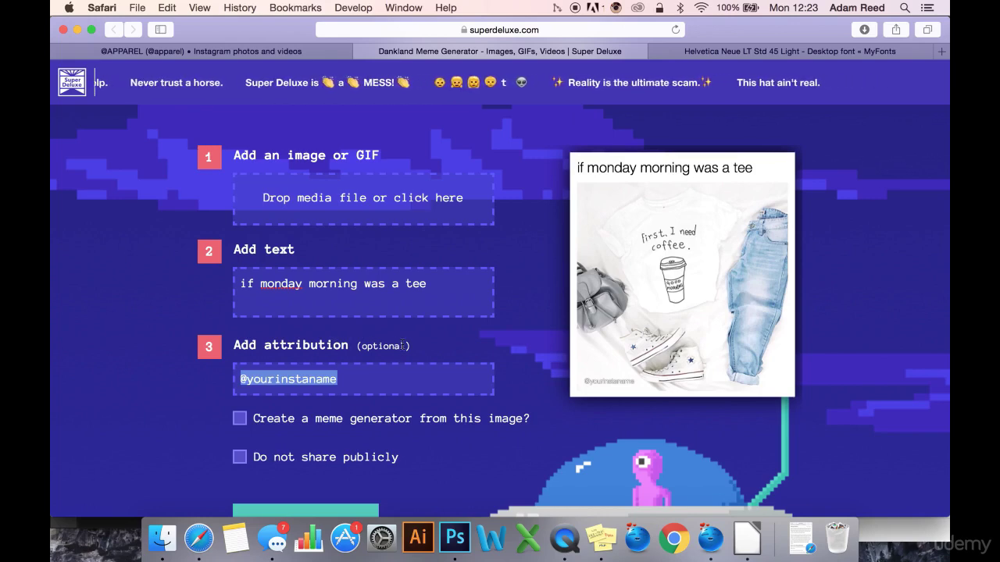
pyautogui.press('BackSpace')
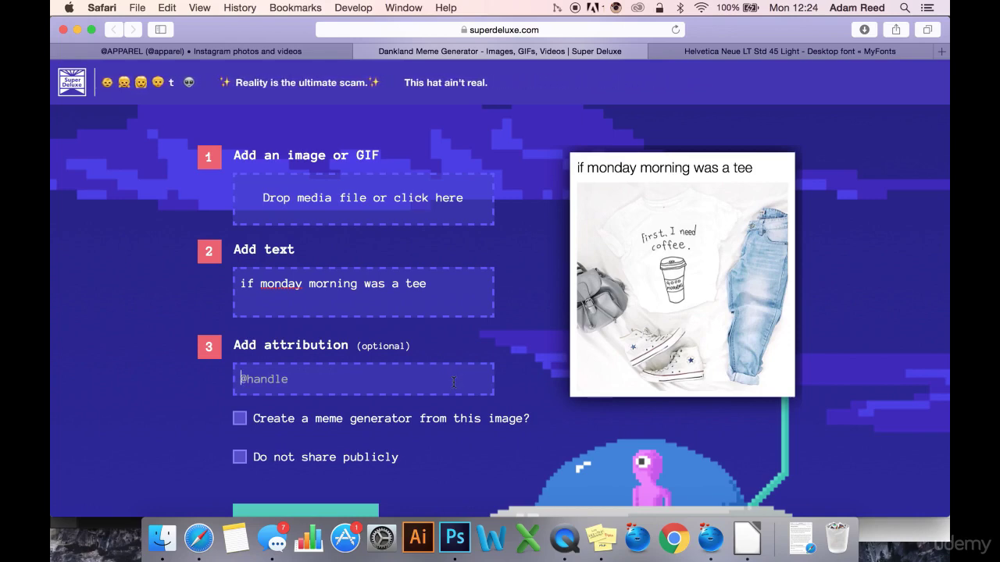
pyautogui.write('@')
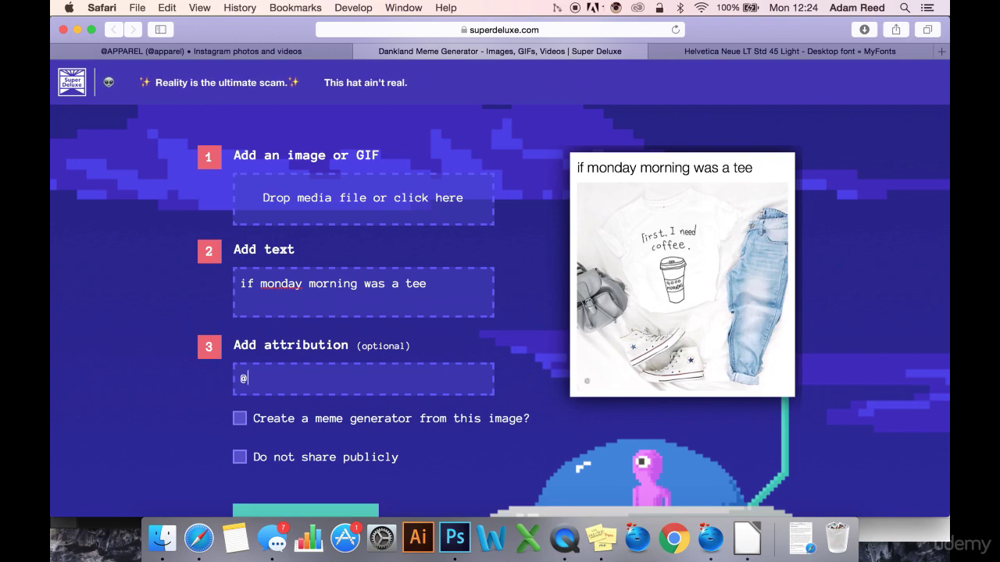
pyautogui.write('yourinsta')
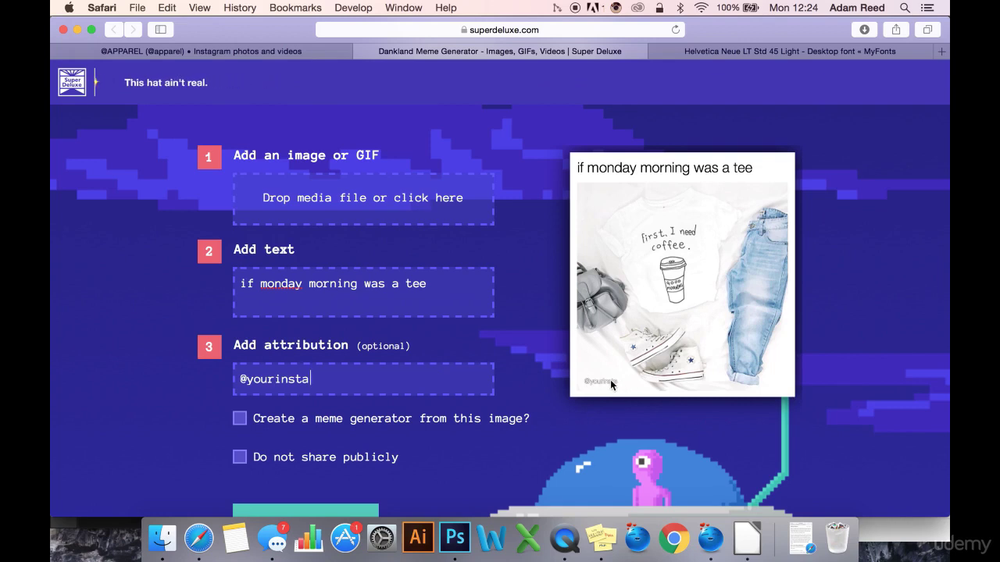
# - Delete the whole attribution handle so the meme carries only its caption
pyautogui.hotkey('shift', 'Left')
pyautogui.hotkey('shift', 'Left')
pyautogui.hotkey('shift', 'Left')
pyautogui.hotkey('shift', 'Left')
pyautogui.hotkey('shift', 'Left')
pyautogui.hotkey('shift', 'Left')
pyautogui.hotkey('shift', 'Left')
pyautogui.hotkey('shift', 'Left')
pyautogui.hotkey('shift', 'Left')
pyautogui.hotkey('shift', 'Left')
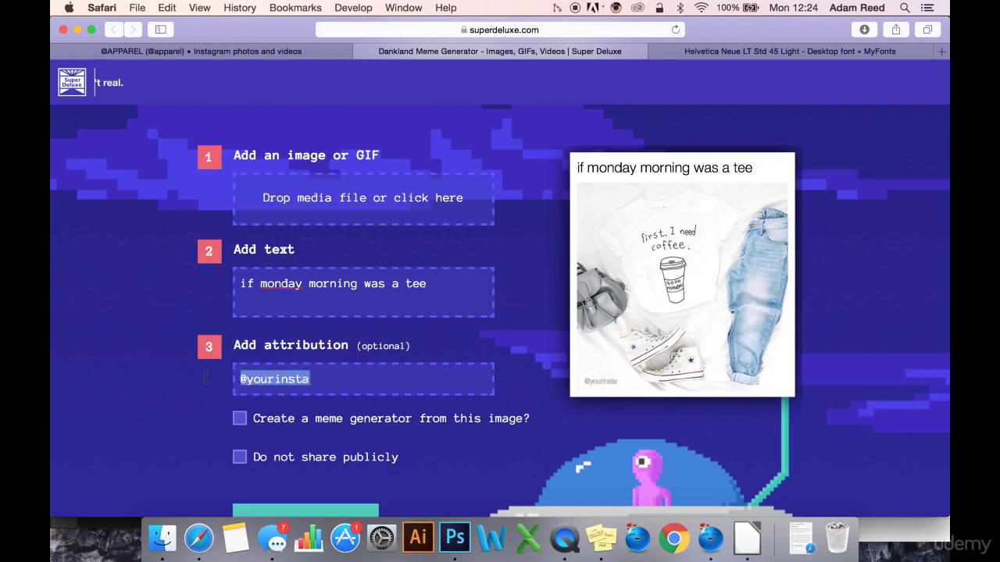
pyautogui.press('BackSpace')
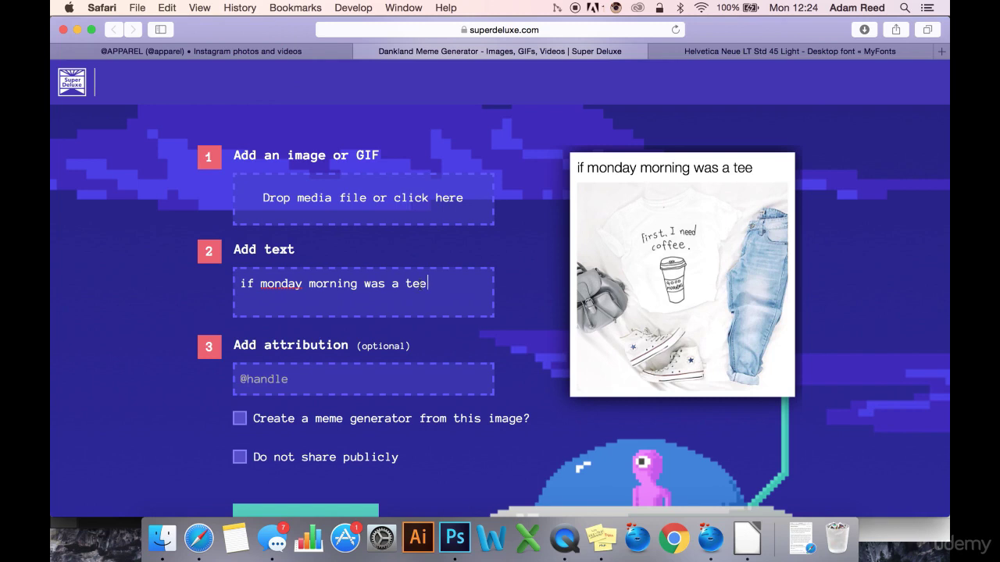
pyautogui.press('super+a')
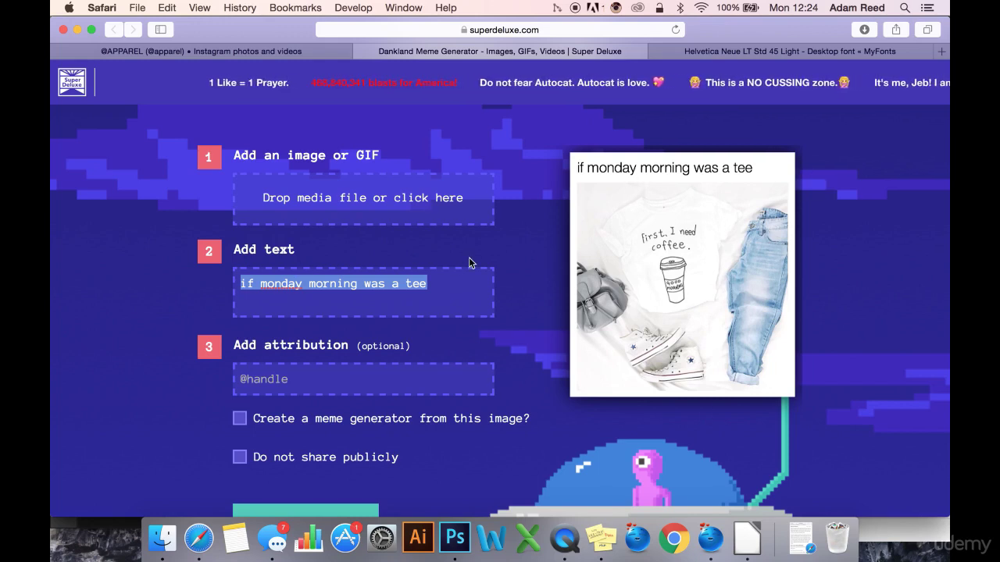
pyautogui.click(515, 286)
pyautogui.scroll(-1, 516, 328)
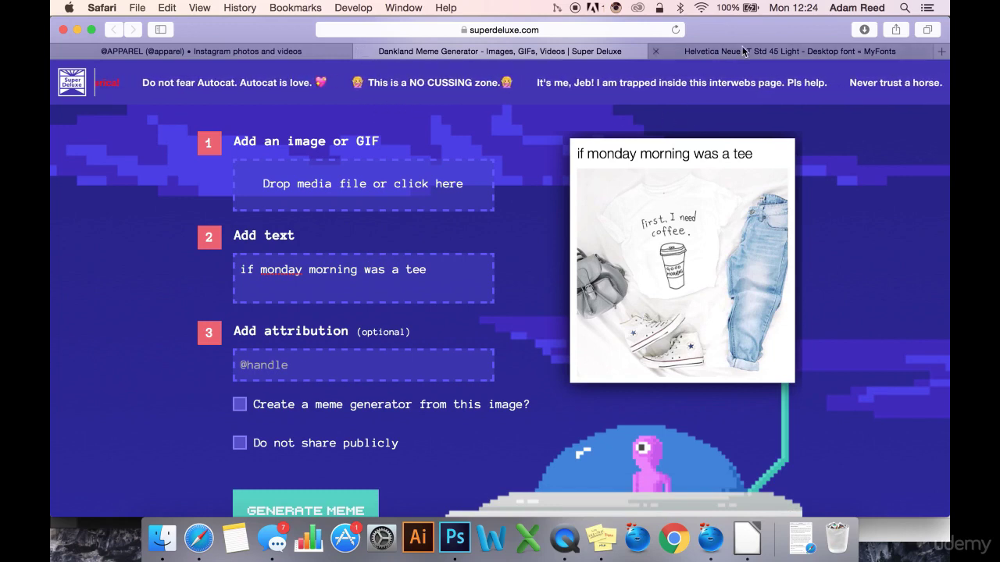
# - Close the meme generator page and examine the Helvetica Neue LT Std 45 Light samples on MyFonts, closing that page when done
pyautogui.click(362, 51)
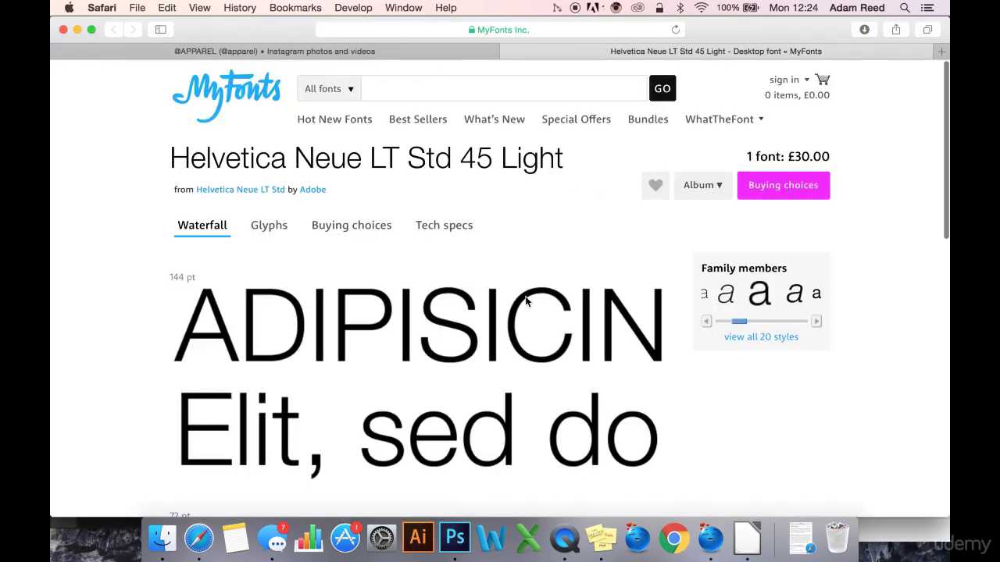
pyautogui.scroll(-3, 518, 361)
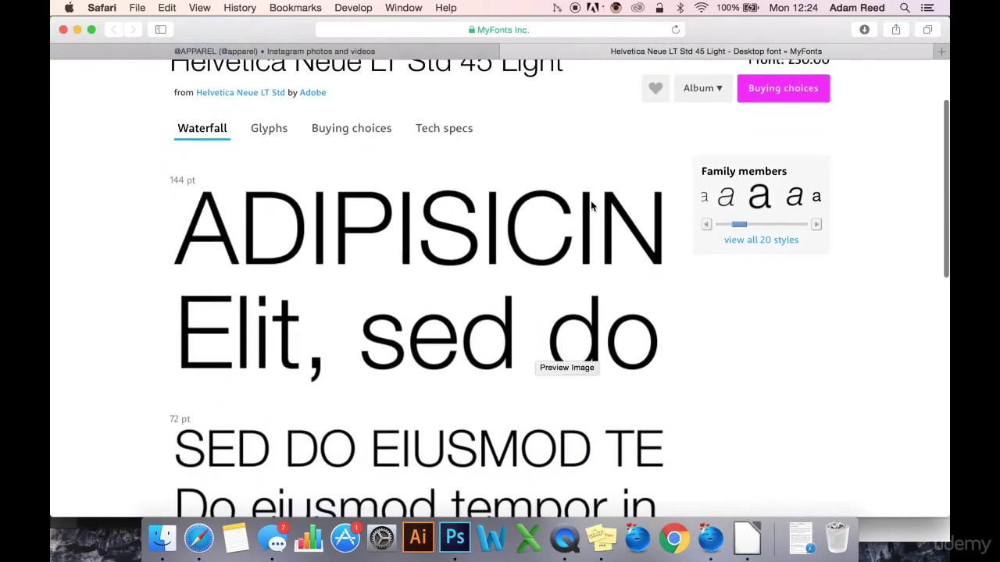
pyautogui.scroll(2, 563, 201)
pyautogui.scroll(1, 544, 207)
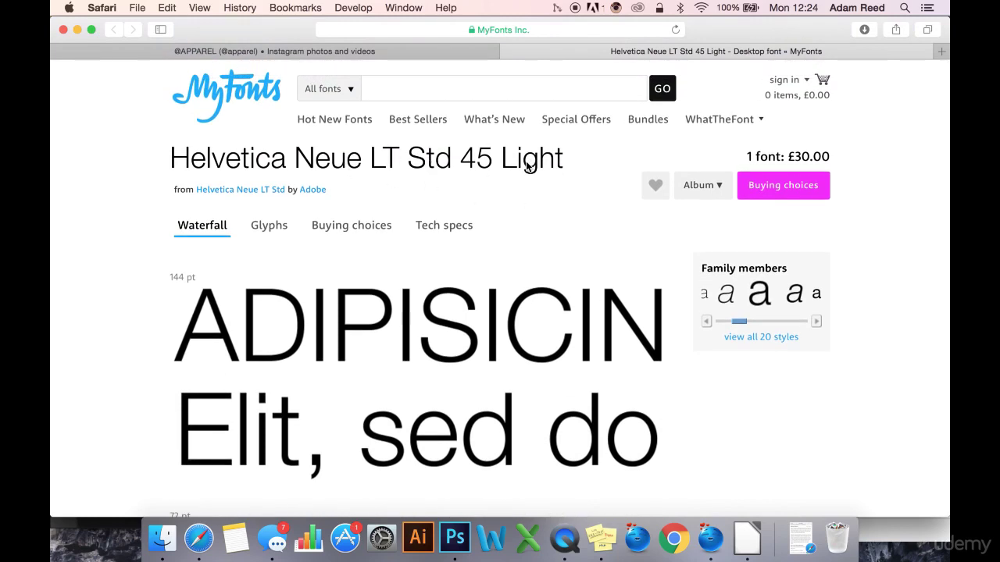
pyautogui.click(508, 51)
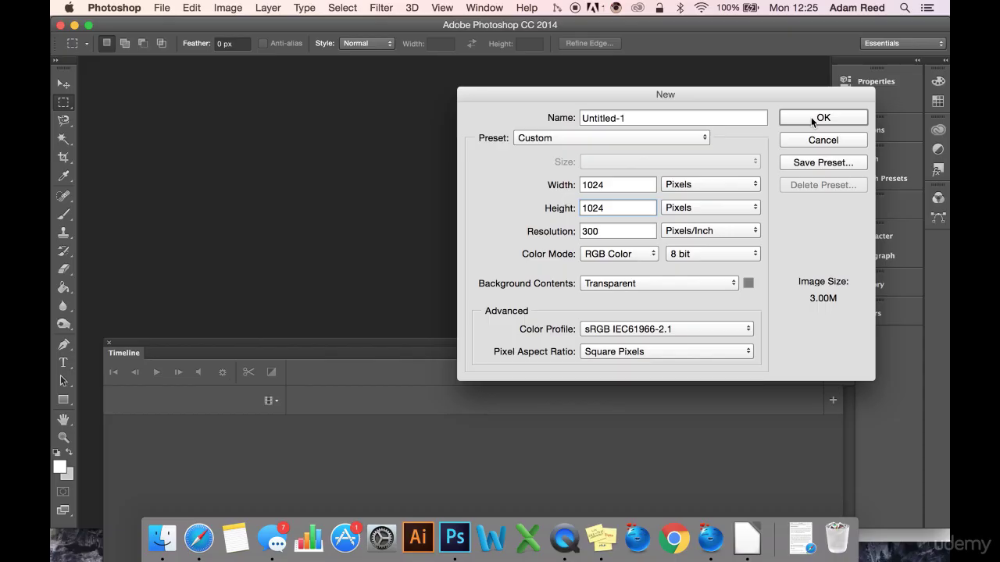
# - In Photoshop, create a transparent 1024 × 1024 pixel RGB document at 300 pixels/inch and close the Timeline
pyautogui.click(812, 119)
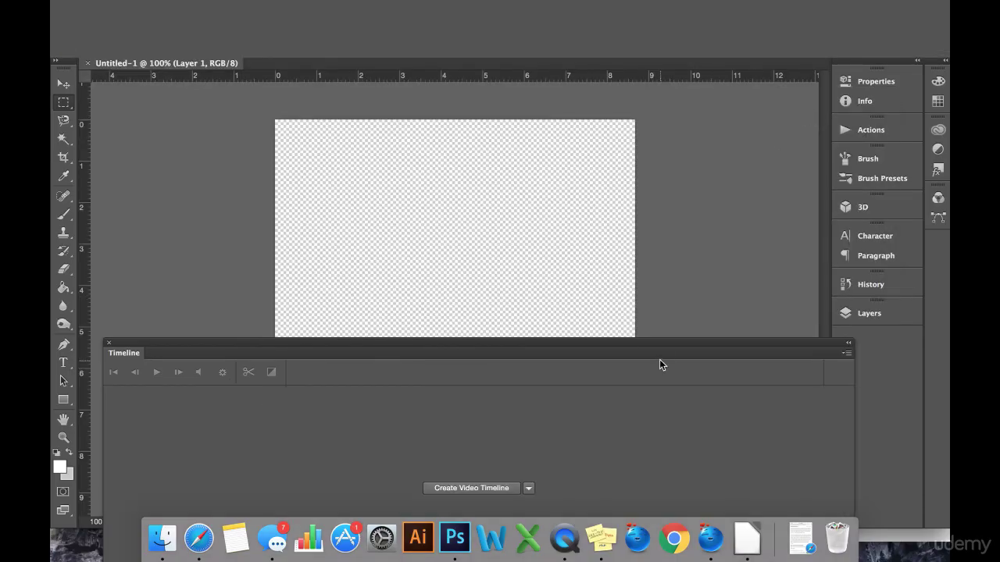
pyautogui.click(109, 342)
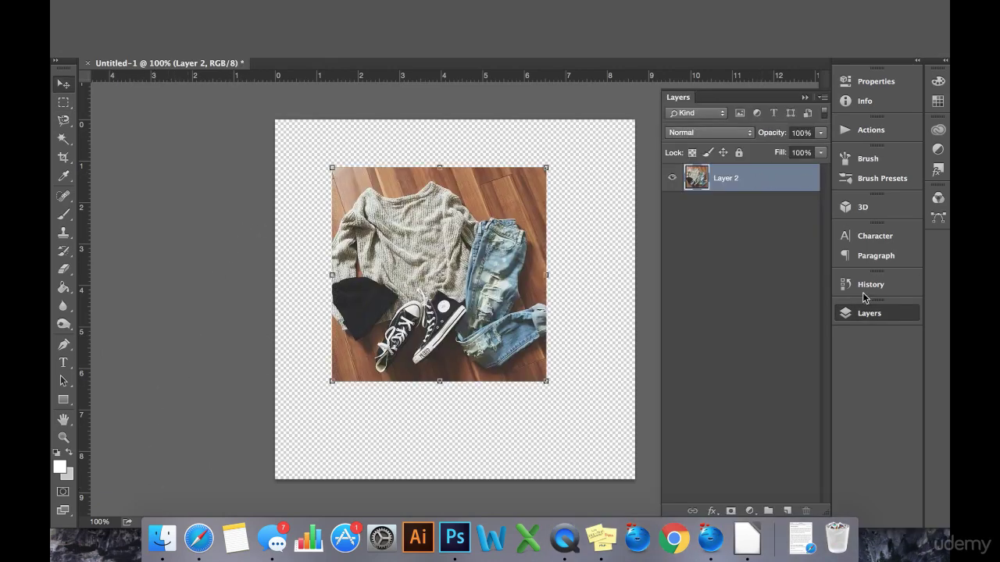
# - Add a new blank layer above the clothing photo layer
pyautogui.press('super+shift+n')
pyautogui.press('Return')
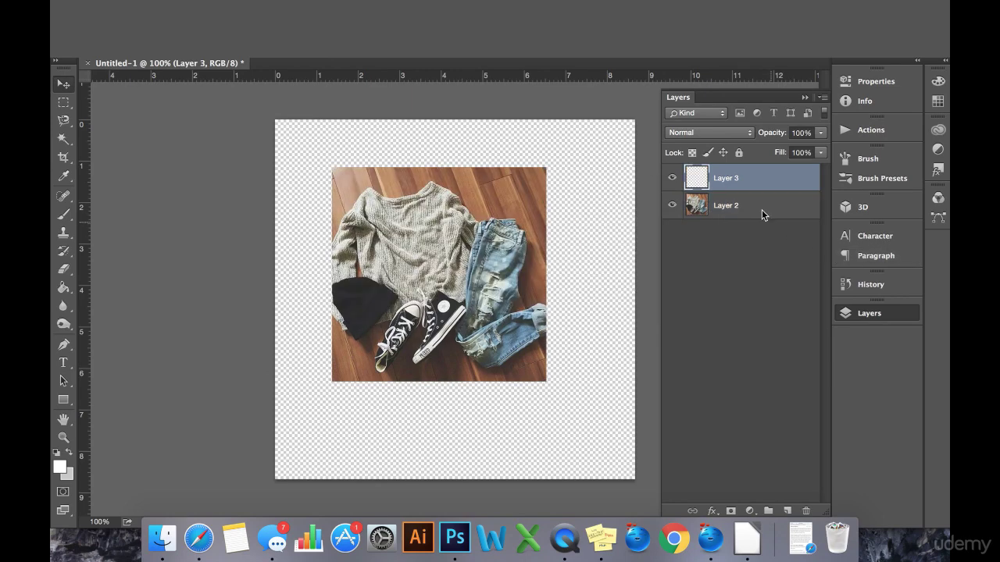
pyautogui.keyDown('shift'); pyautogui.click(754, 208); pyautogui.keyUp('shift')
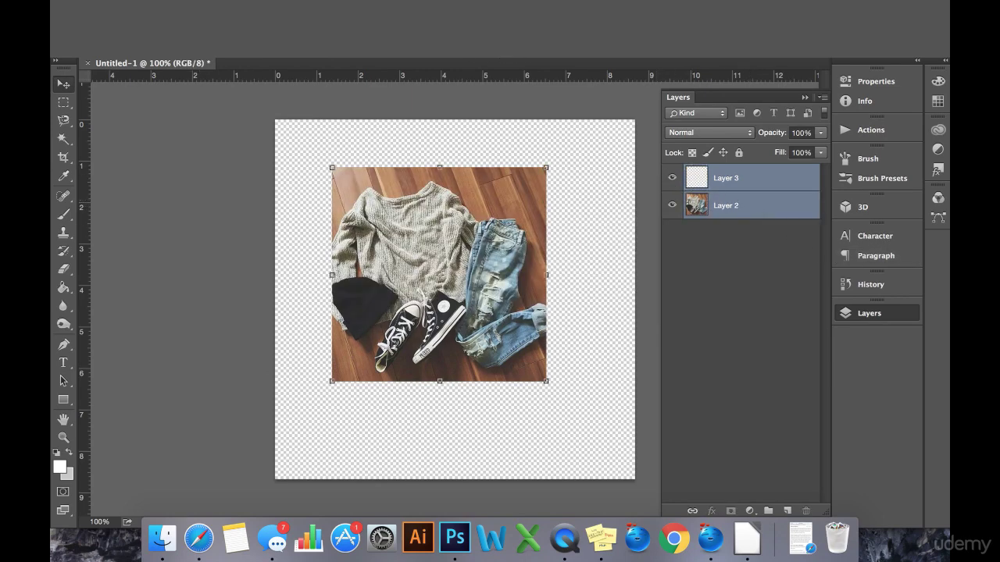
pyautogui.click(753, 178)
# - Scale the clothing photo to about 6.8 cm square and centre it horizontally, leaving the widest margin above it for a caption
pyautogui.click(746, 207)
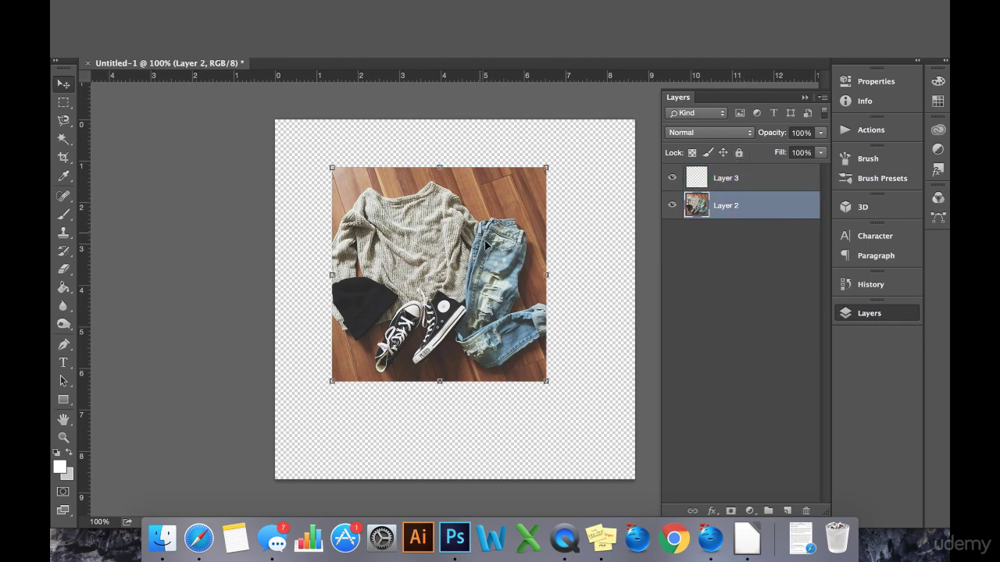
pyautogui.moveTo(486, 244); pyautogui.dragTo(435, 316)
pyautogui.moveTo(501, 248)
pyautogui.mouseDown()
pyautogui.moveTo(563, 192)
pyautogui.moveTo(647, 154)
pyautogui.moveTo(505, 251)
pyautogui.mouseUp()
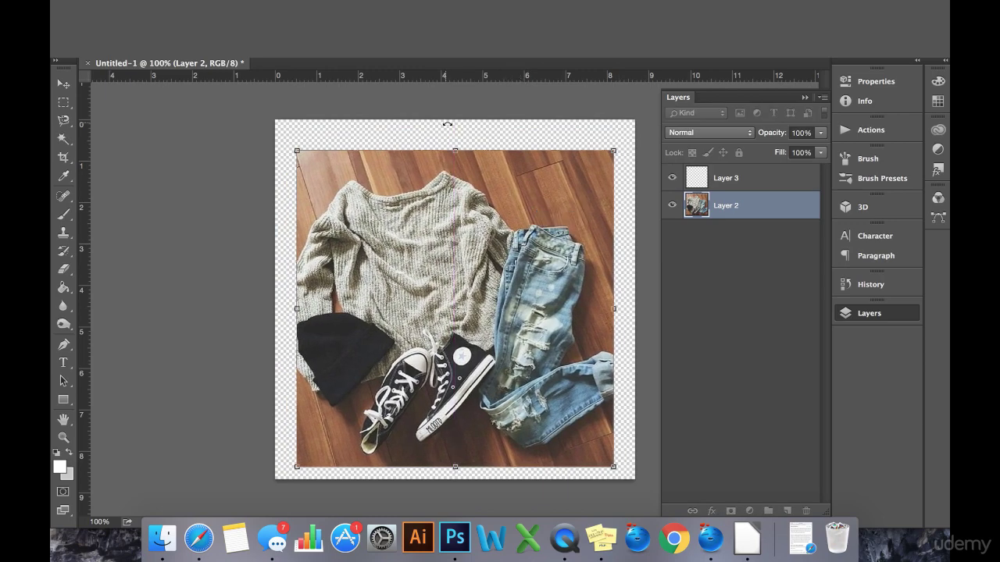
pyautogui.moveTo(615, 148); pyautogui.dragTo(596, 167)
pyautogui.moveTo(524, 320)
pyautogui.mouseDown()
pyautogui.moveTo(523, 311)
pyautogui.moveTo(522, 333)
pyautogui.mouseUp()
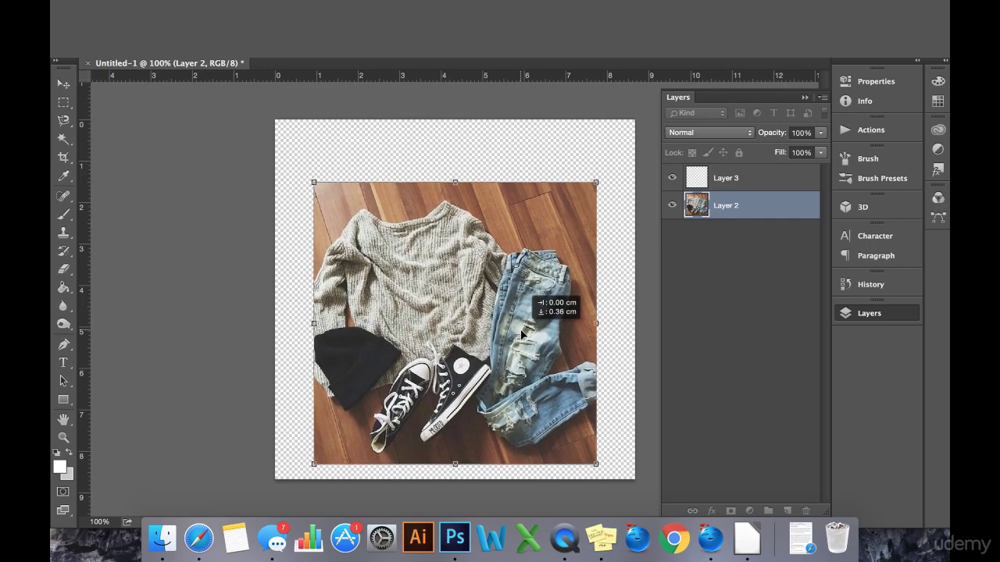
pyautogui.press('Return')
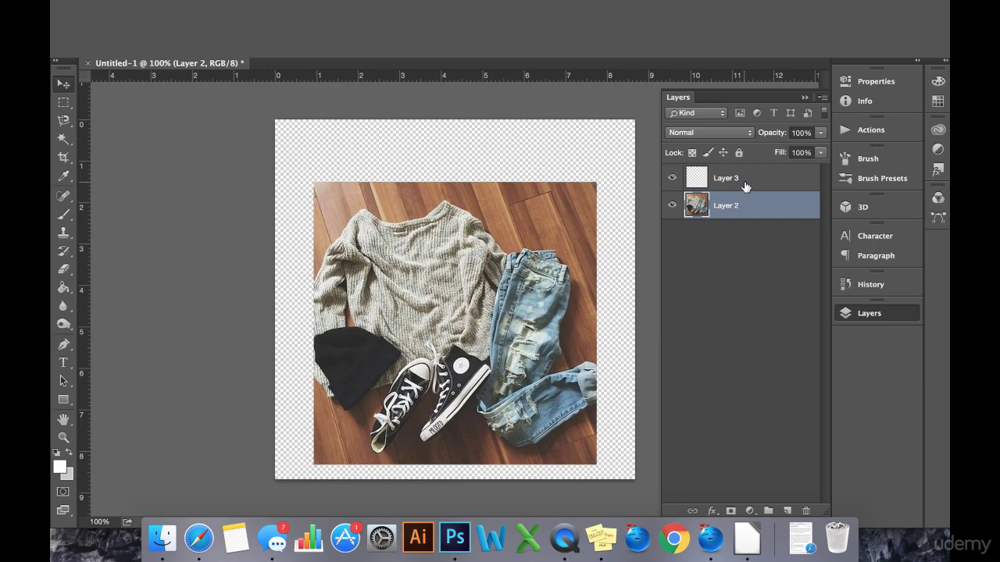
# - Move the blank layer beneath the clothing photo and fill it with white
pyautogui.click(724, 177)
pyautogui.moveTo(729, 202); pyautogui.dragTo(730, 210)
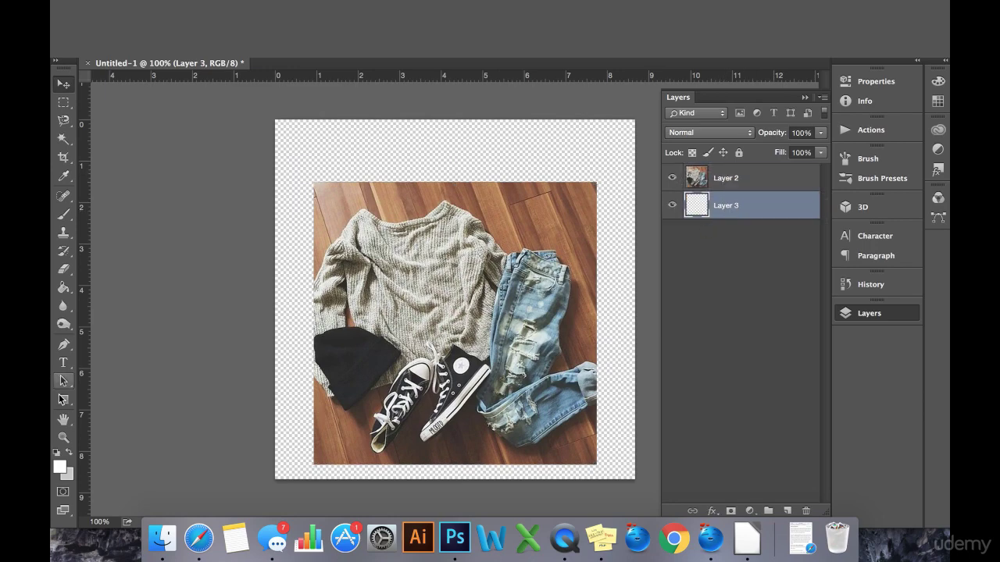
pyautogui.click(63, 287)
pyautogui.click(384, 132)
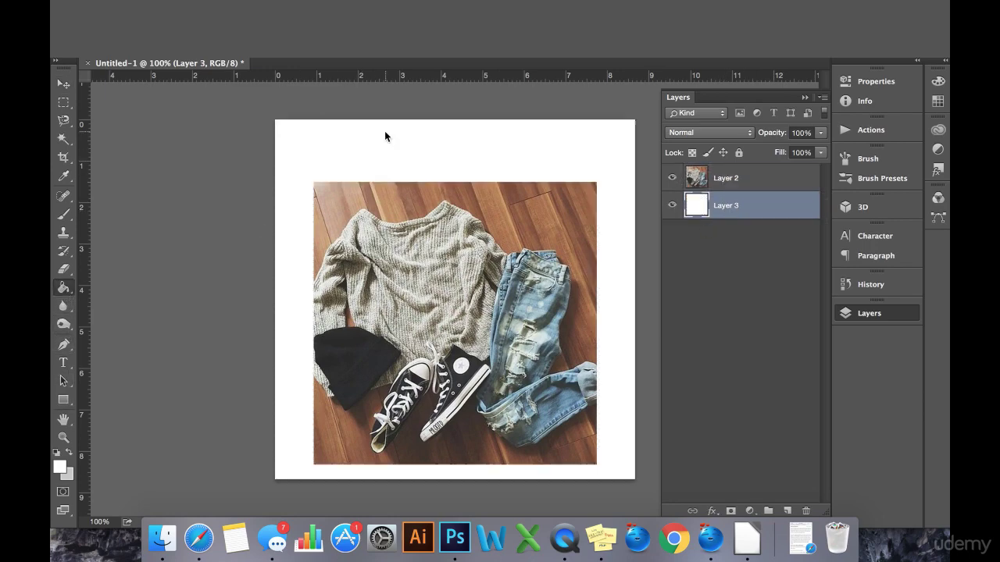
# - Add the caption "heres some text about the image" in a Helvetica font in the white area above the photo
pyautogui.click(63, 363)
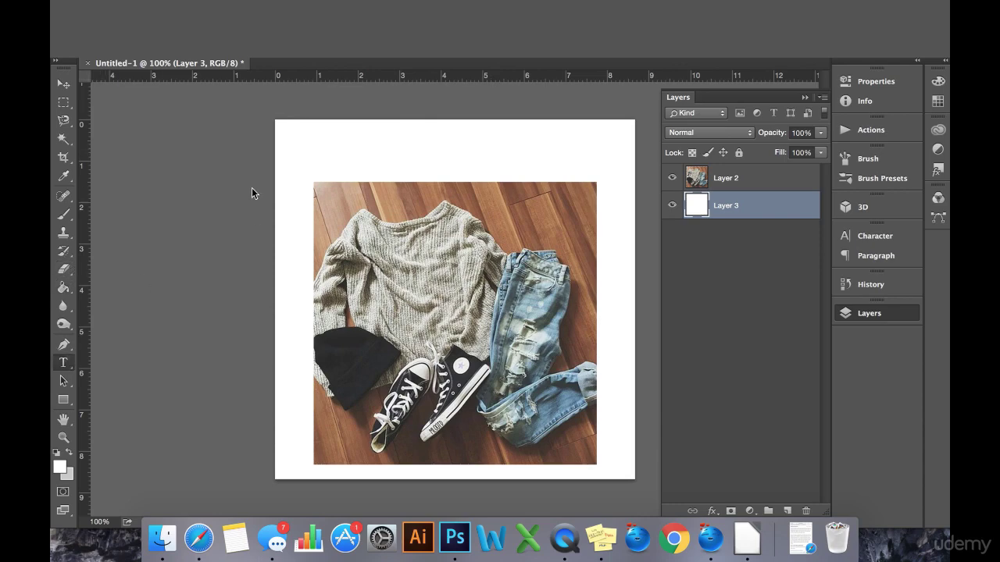
pyautogui.click(325, 156)
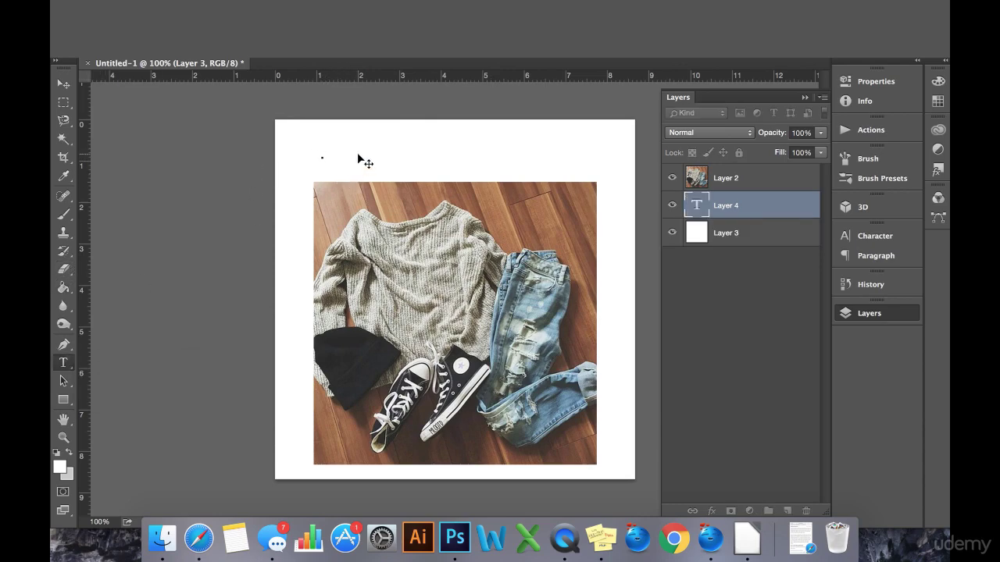
pyautogui.write('helv')
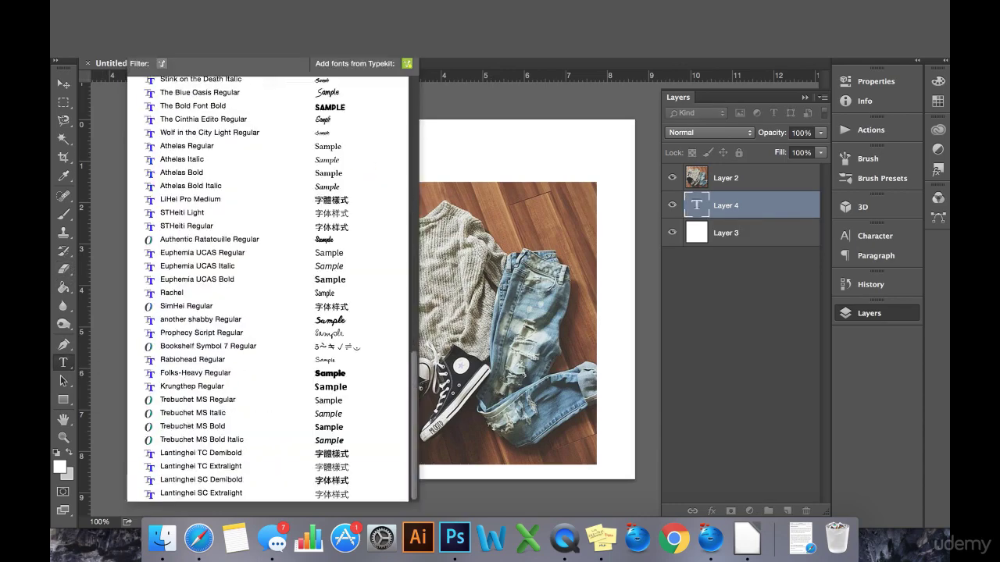
pyautogui.press('Down')
pyautogui.press('Down')
pyautogui.press('Down')
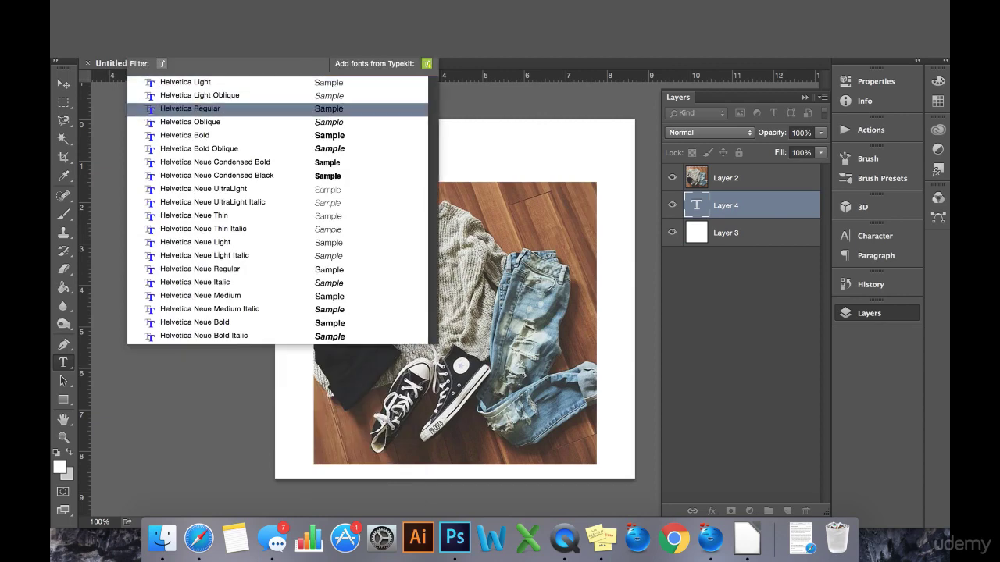
pyautogui.press('Return')
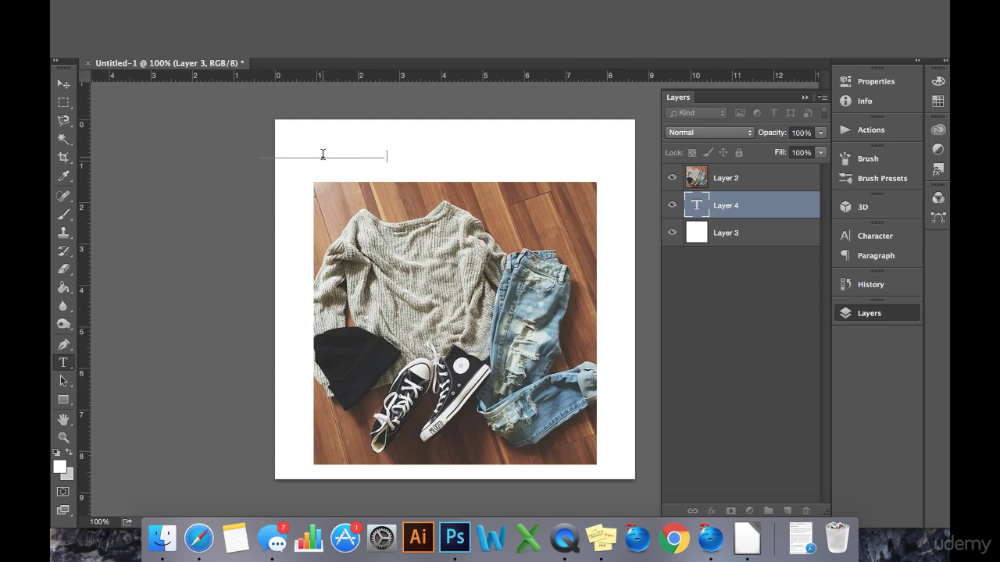
# - Change the whole caption's text colour to dark grey #292929 and switch to the Move tool
pyautogui.moveTo(386, 154); pyautogui.dragTo(156, 145)
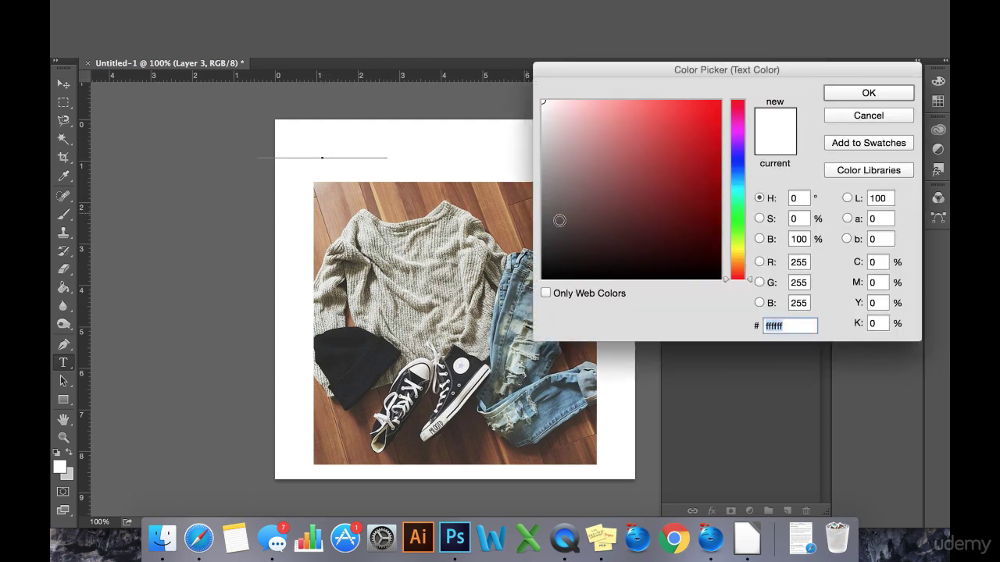
pyautogui.moveTo(559, 220); pyautogui.dragTo(519, 250)
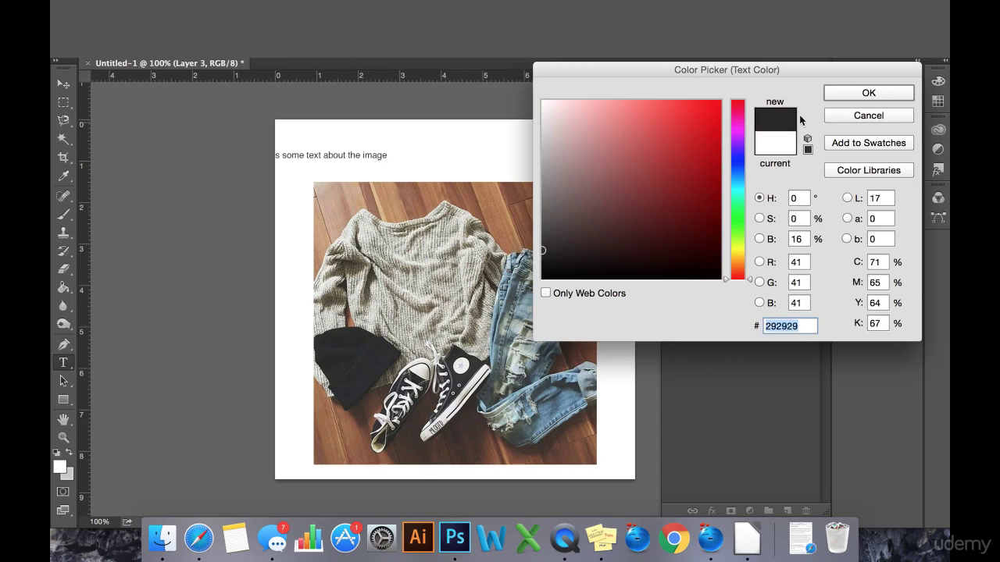
pyautogui.click(859, 93)
pyautogui.click(67, 81)
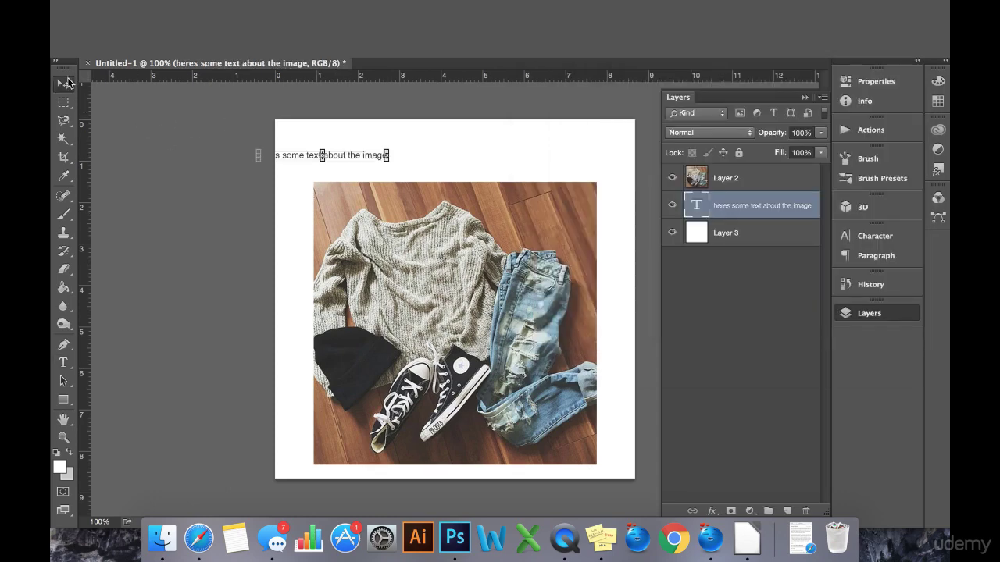
# - Enlarge the caption to about 6.3 cm wide, align its left edge with the photo's left edge, and lower it to just above the photo
pyautogui.moveTo(389, 151); pyautogui.dragTo(553, 106)
pyautogui.moveTo(384, 152); pyautogui.dragTo(426, 163)
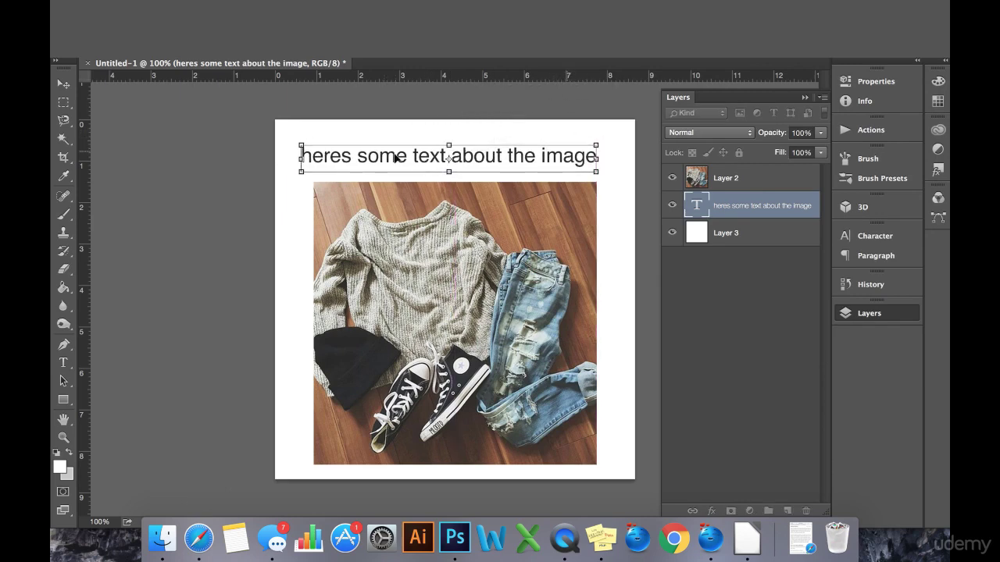
pyautogui.moveTo(302, 145); pyautogui.dragTo(315, 146)
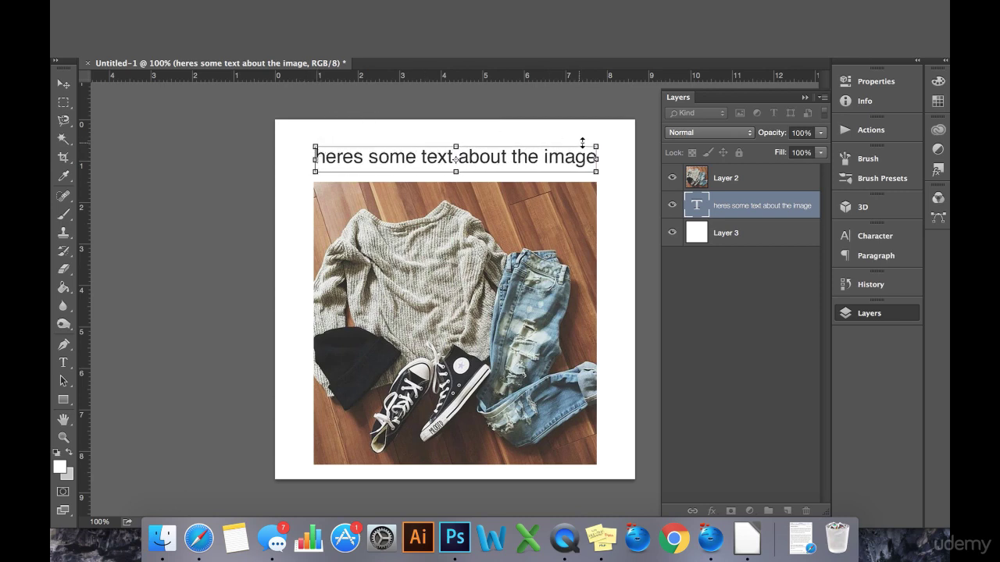
pyautogui.moveTo(596, 146); pyautogui.dragTo(529, 157)
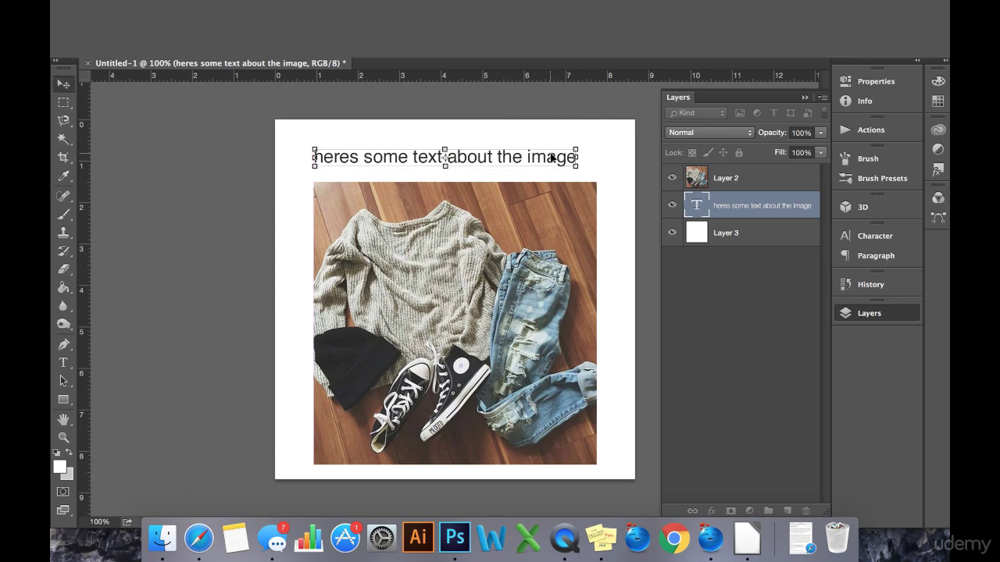
pyautogui.click(63, 105)
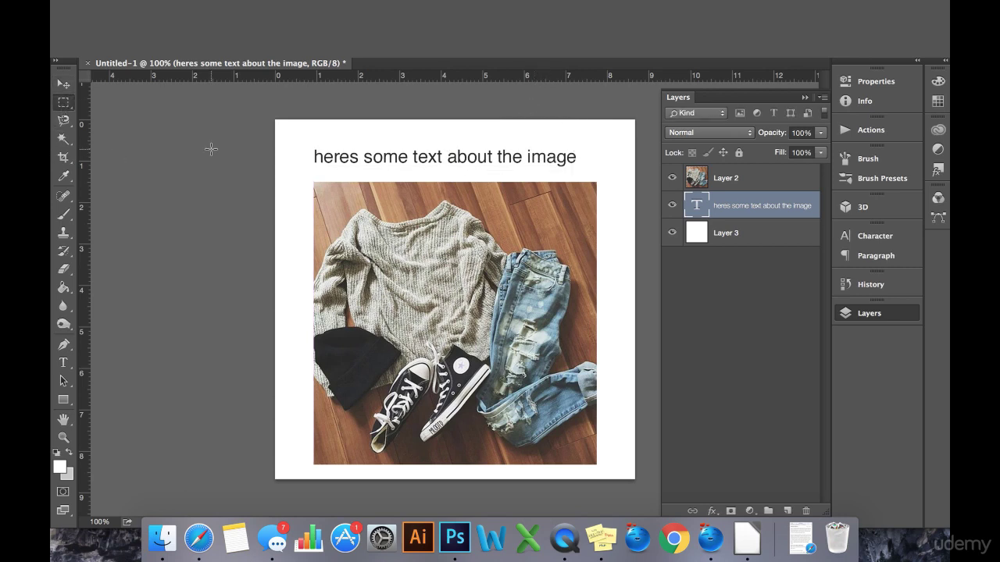
pyautogui.press('v')
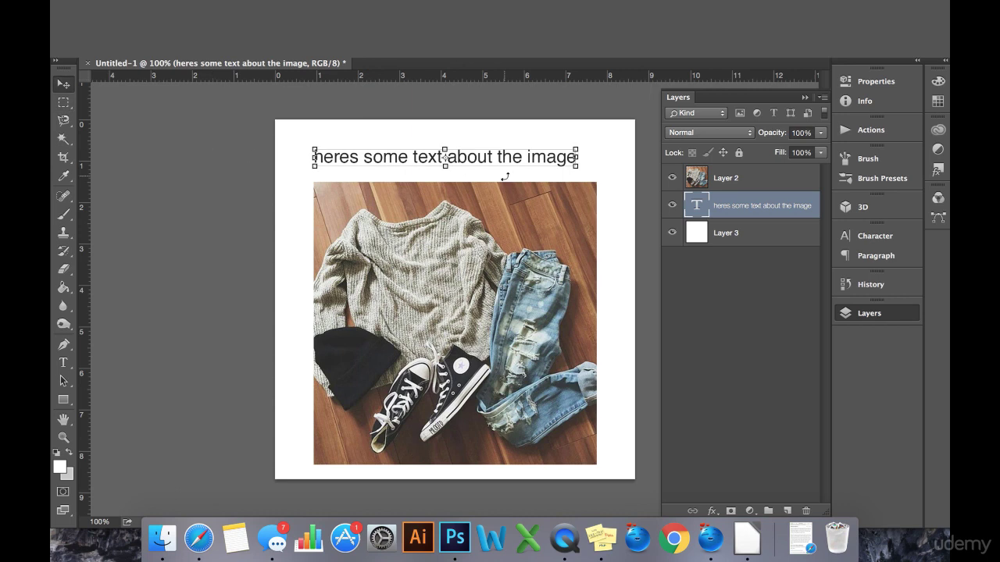
pyautogui.moveTo(491, 162); pyautogui.dragTo(491, 169)
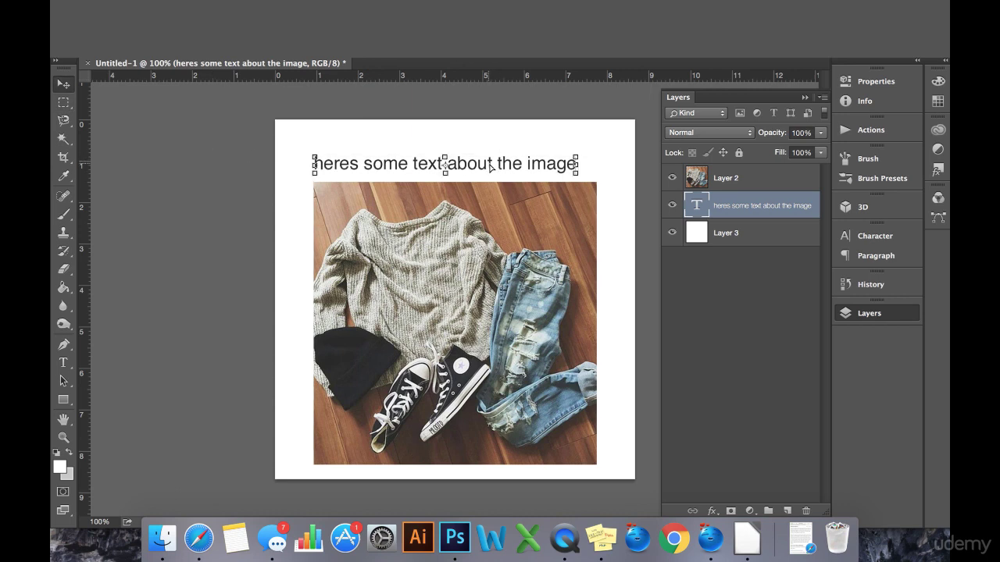
# - Select the photo and caption layers without the white background layer and move both up together to centre them vertically on the canvas
pyautogui.keyDown('shift'); pyautogui.click(764, 181); pyautogui.keyUp('shift')
pyautogui.keyDown('shift'); pyautogui.click(750, 242); pyautogui.keyUp('shift')
pyautogui.keyDown('super'); pyautogui.click(750, 242); pyautogui.keyUp('super')
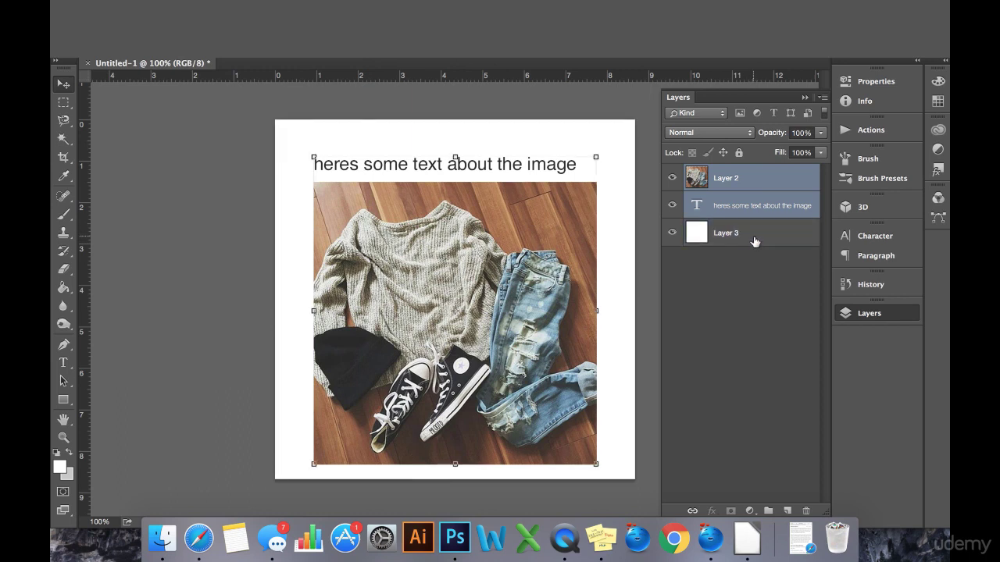
pyautogui.moveTo(521, 285); pyautogui.dragTo(519, 274)
pyautogui.press('m')
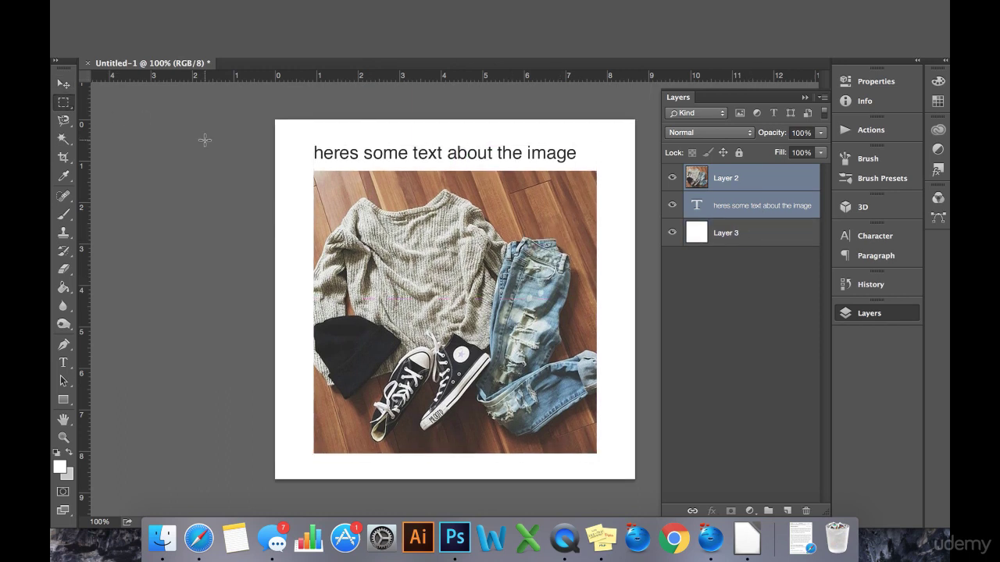